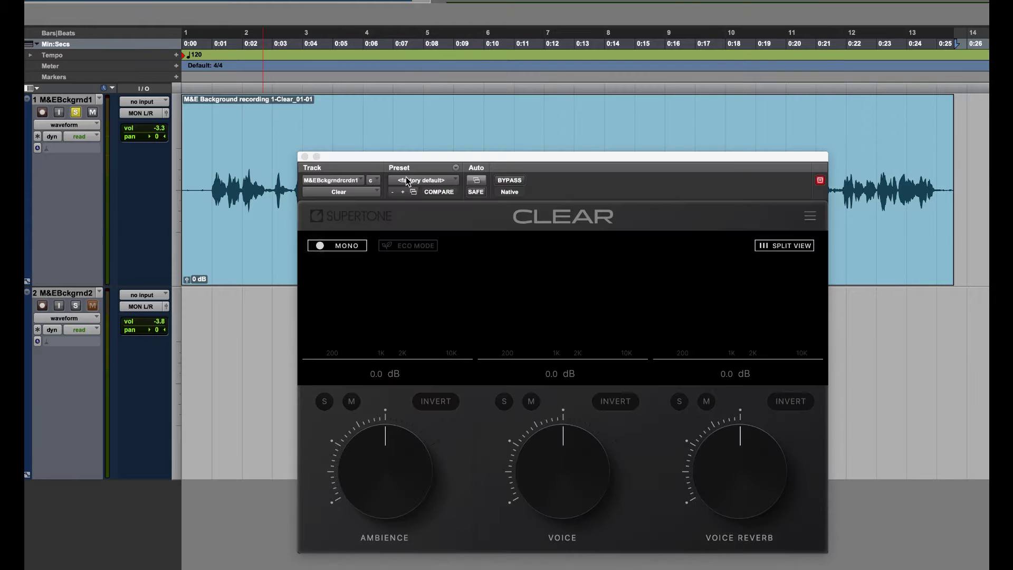
While playing back, mute Voice and Voice Reverb in Clear and raise Ambience to 4.4 dB
{"action": "left_click_drag", "start_coordinate": [408, 156], "coordinate": [344, 122]}
{"action": "key", "text": "space"}
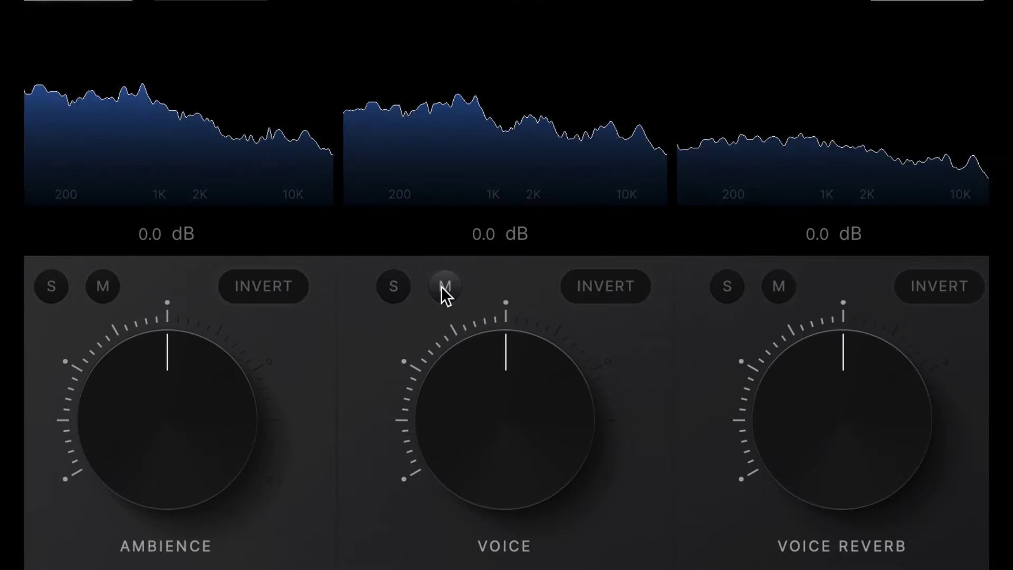
{"action": "left_click", "coordinate": [468, 368]}
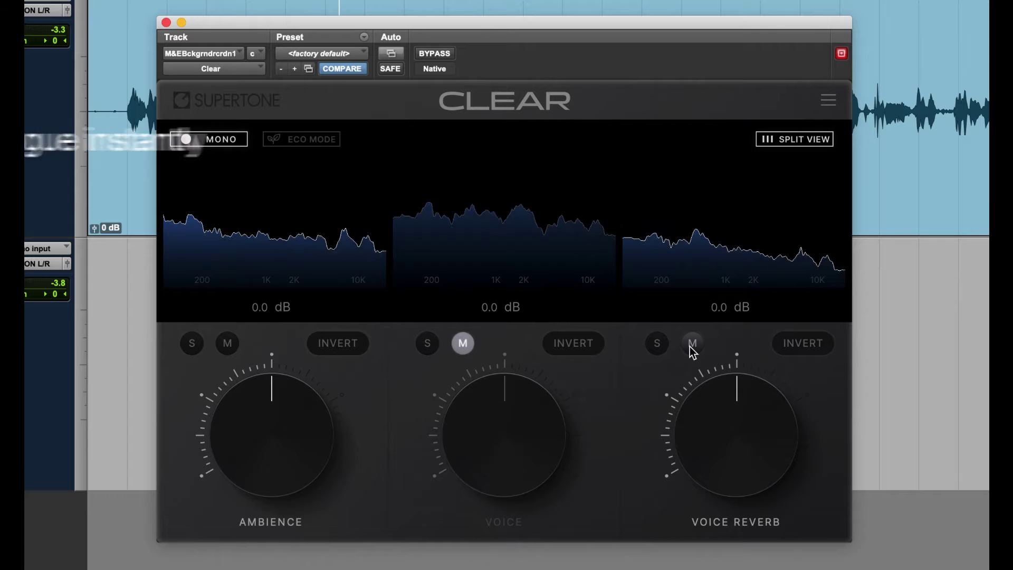
{"action": "left_click", "coordinate": [691, 344]}
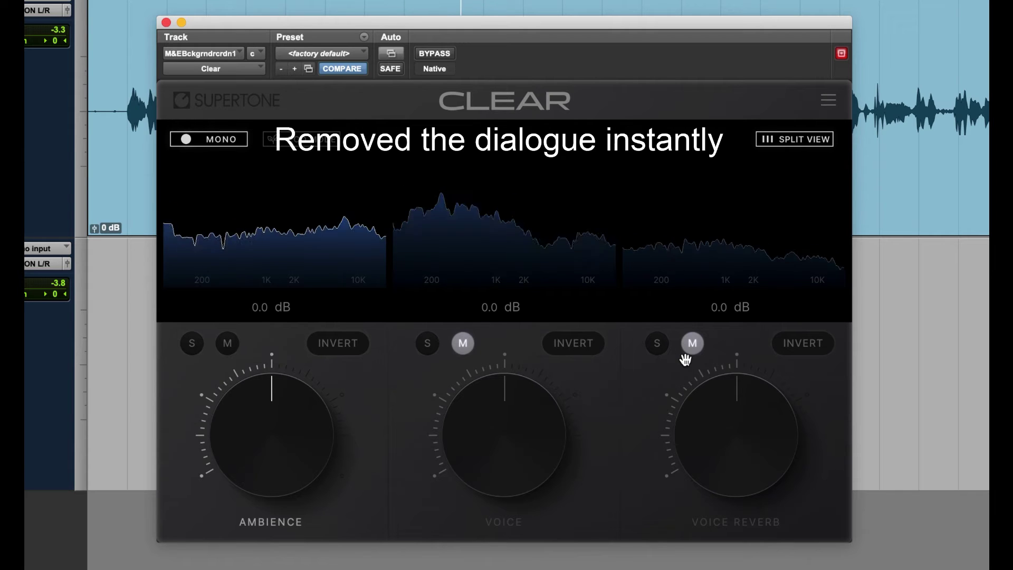
{"action": "left_click_drag", "start_coordinate": [280, 417], "coordinate": [290, 397]}
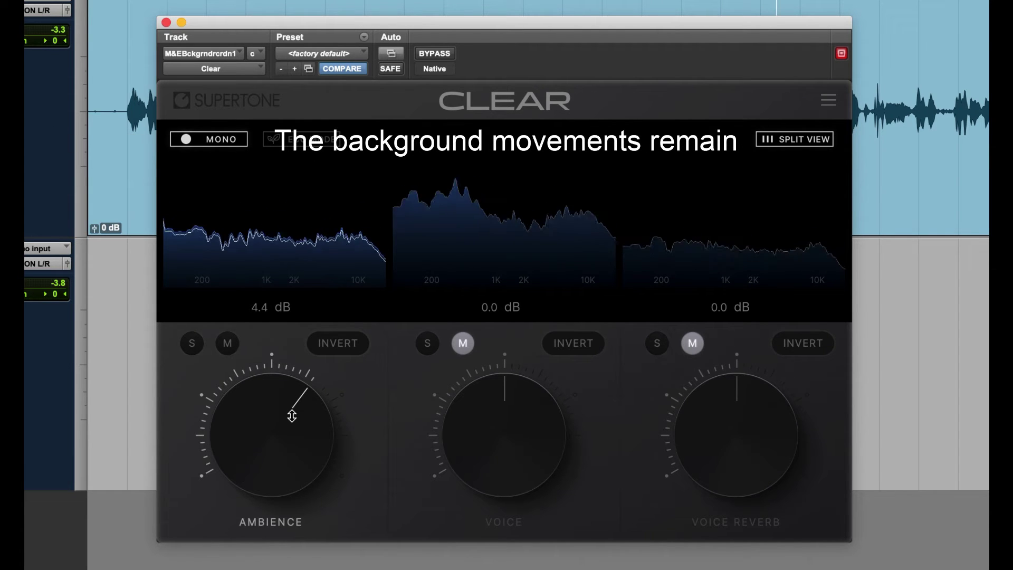
{"action": "key", "text": "space"}
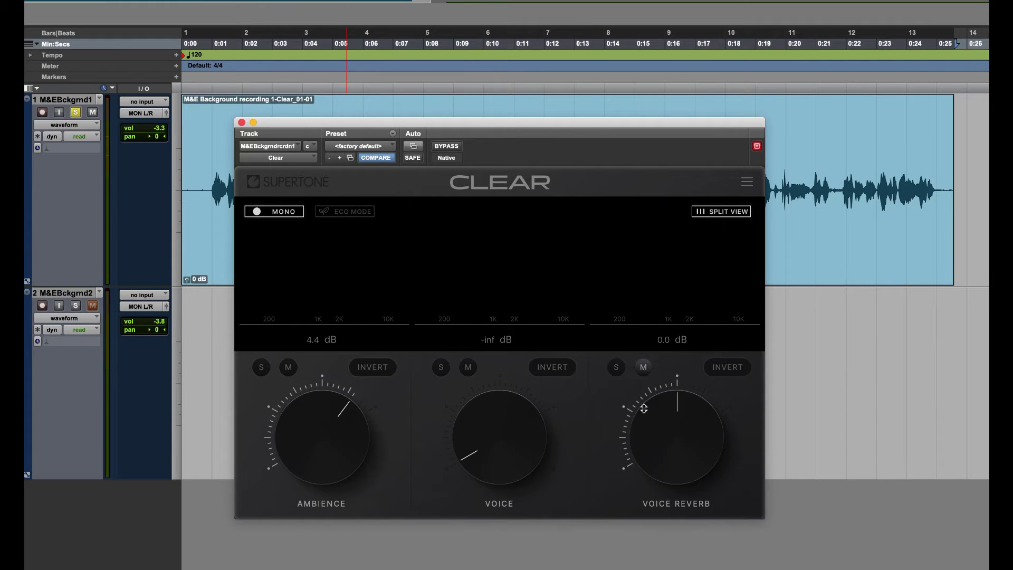
Nudge Ambience up to 5.2 dB and let Voice back in at -40.7 dB, auditioning the result
{"action": "key", "text": "space"}
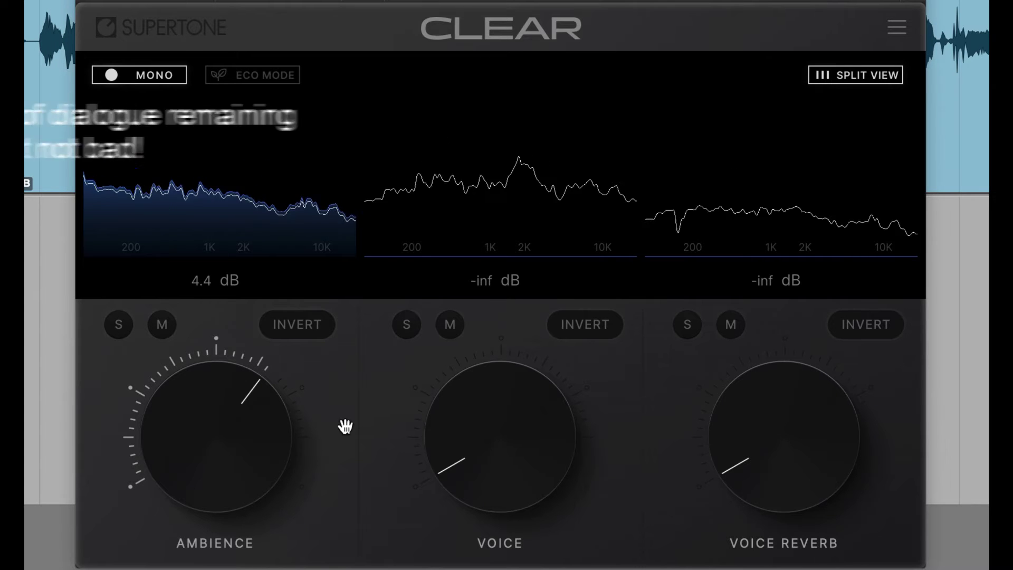
{"action": "left_click_drag", "start_coordinate": [269, 410], "coordinate": [269, 400]}
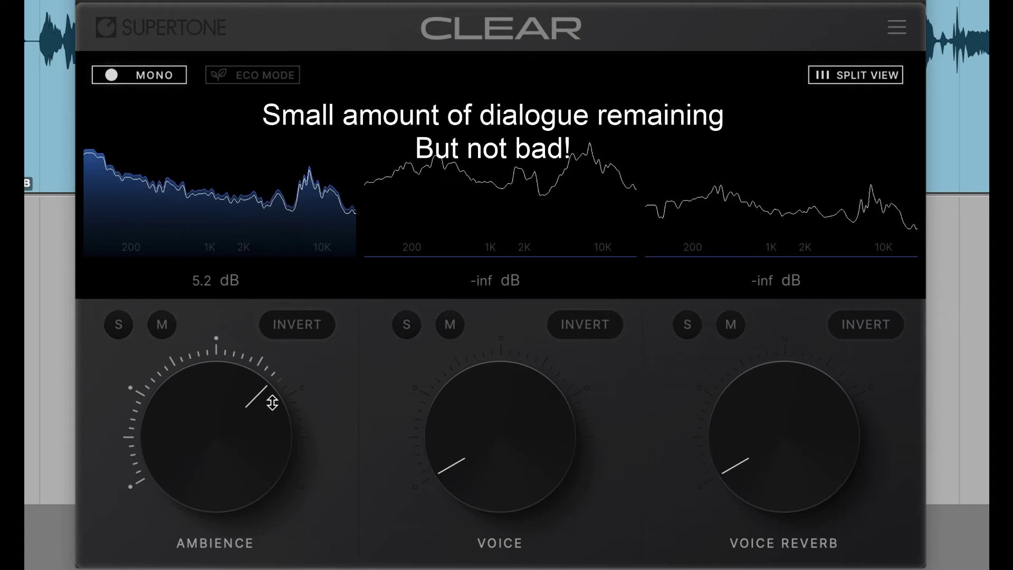
{"action": "left_click_drag", "start_coordinate": [468, 421], "coordinate": [469, 418]}
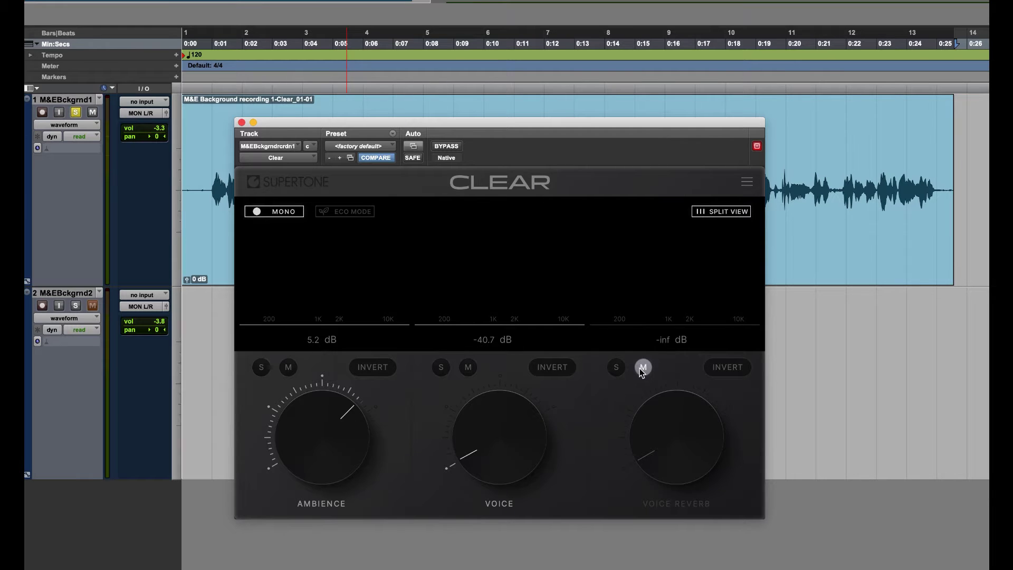
{"action": "key", "text": "space"}
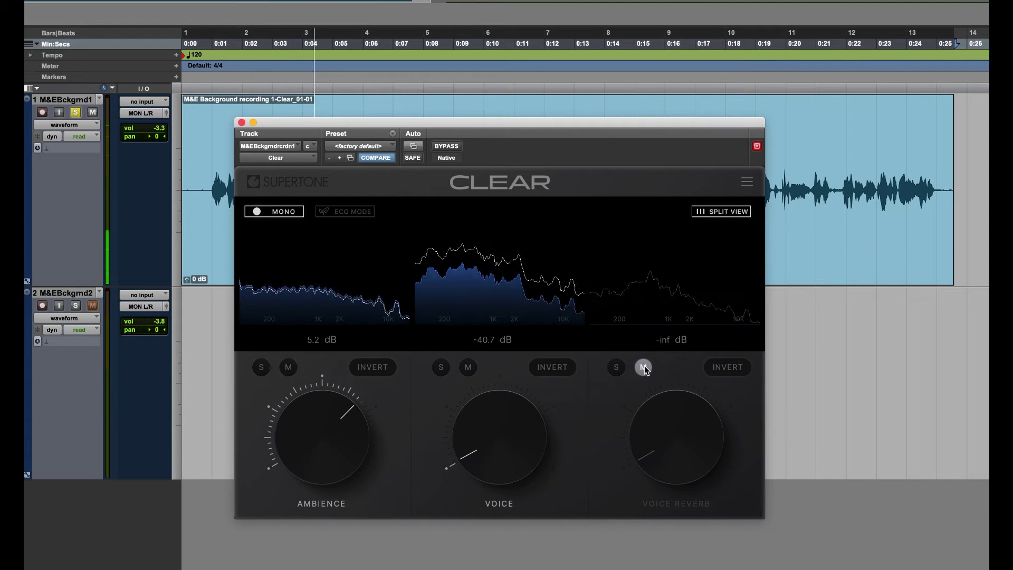
{"action": "key", "text": "space"}
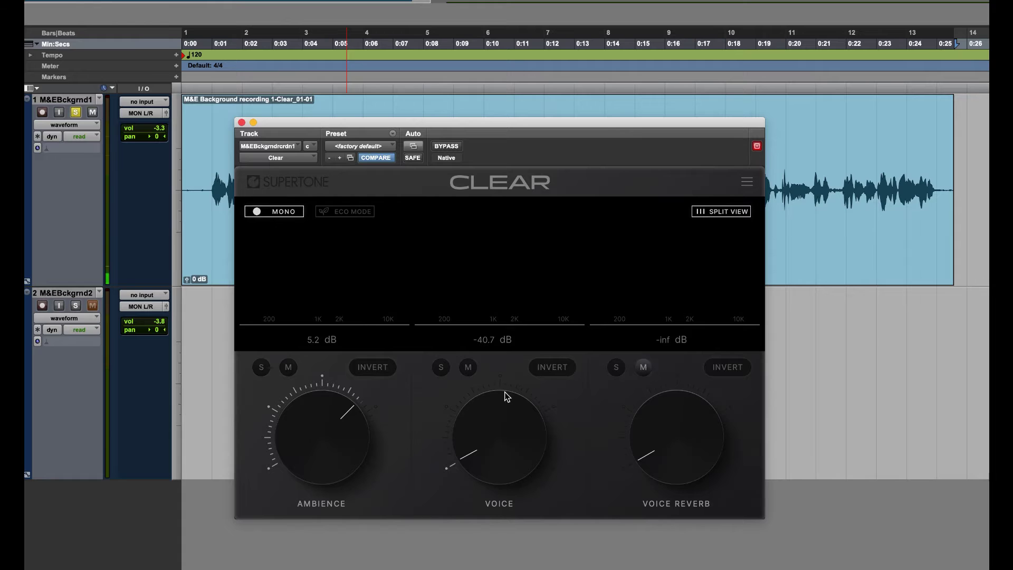
Mute the remaining voice, replay to compare, and make the first track taller
{"action": "left_click", "coordinate": [468, 367]}
{"action": "key", "text": "space"}
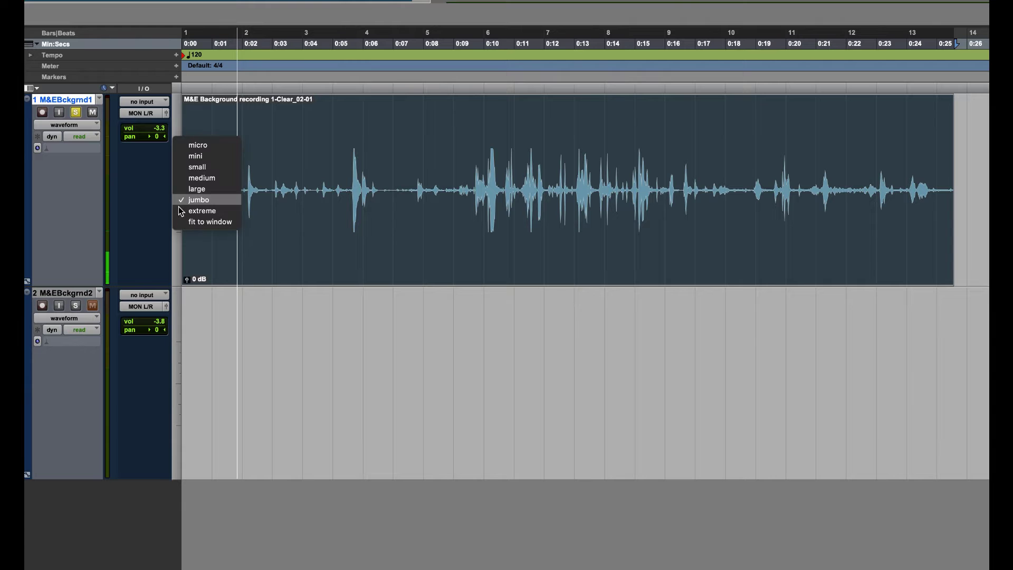
{"action": "left_click", "coordinate": [188, 208]}
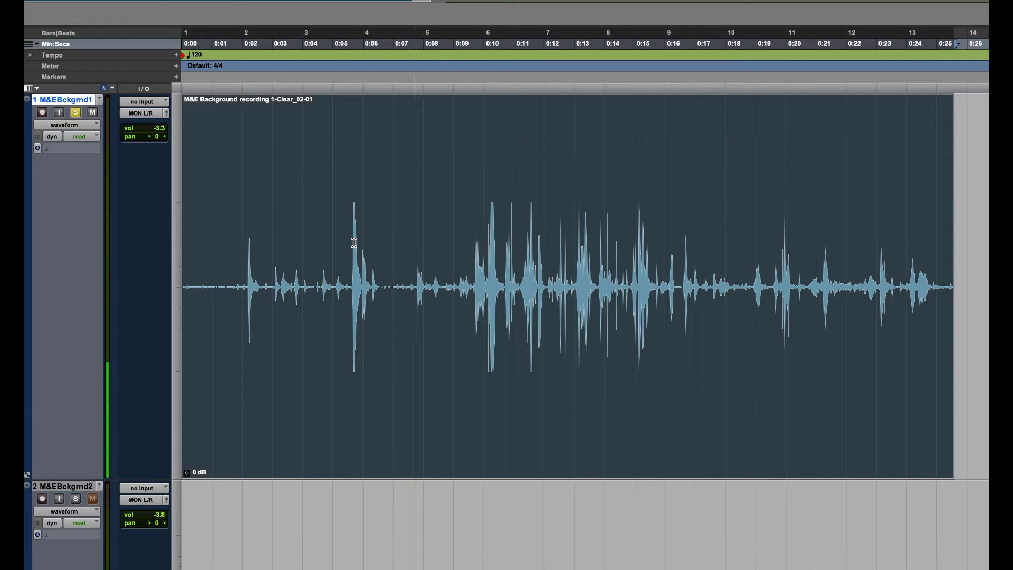
Separate the door hit from the processed clip into its own clip
{"action": "double_click", "coordinate": [354, 242]}
{"action": "key", "text": "super+bracketright"}
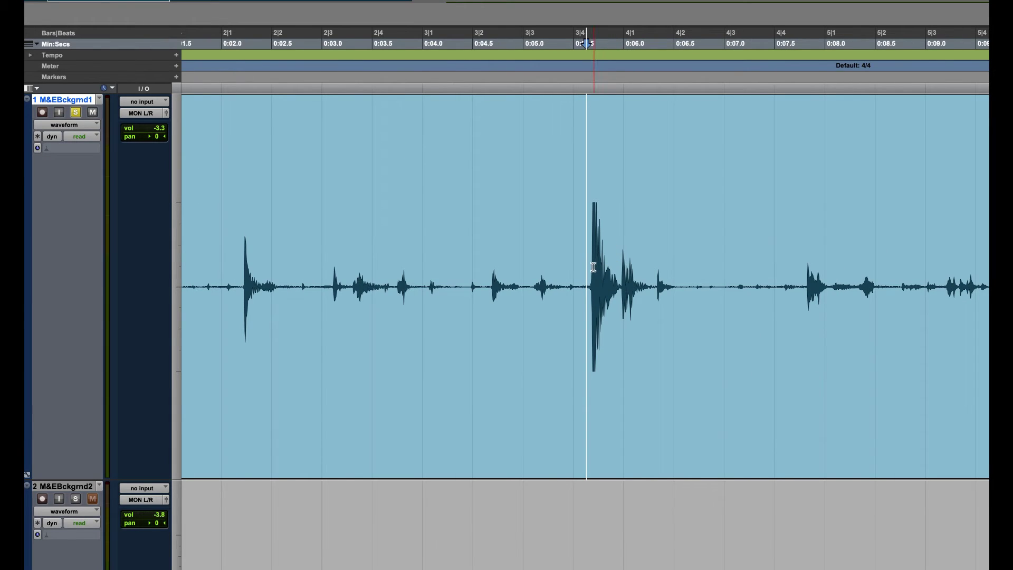
{"action": "left_click", "coordinate": [681, 266], "text": "shift"}
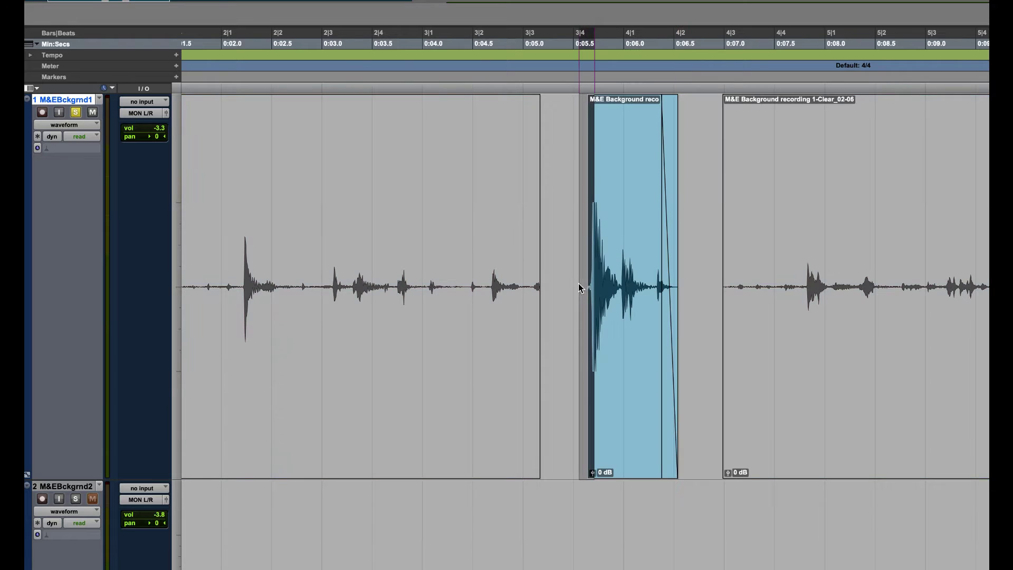
{"action": "left_click_drag", "start_coordinate": [579, 286], "coordinate": [585, 281]}
{"action": "key", "text": "super+z"}
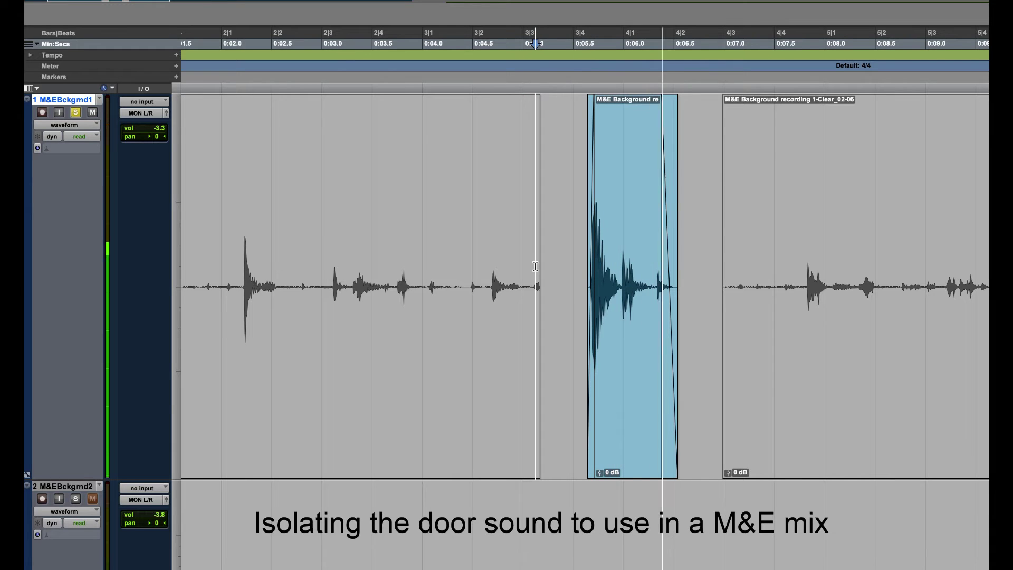
Add a fade-out over the door clip's tail and play back the isolated door sound
{"action": "left_click_drag", "start_coordinate": [619, 265], "coordinate": [686, 267]}
{"action": "key", "text": "super+f"}
{"action": "key", "text": "Return"}
{"action": "left_click", "coordinate": [480, 224]}
{"action": "key", "text": "space"}
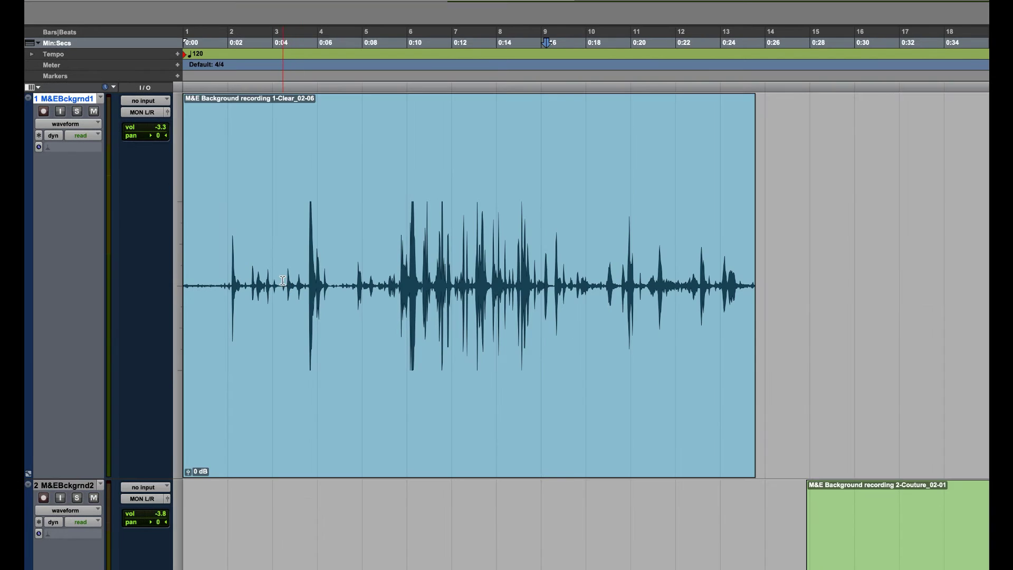
{"action": "left_click_drag", "start_coordinate": [282, 286], "coordinate": [459, 290]}
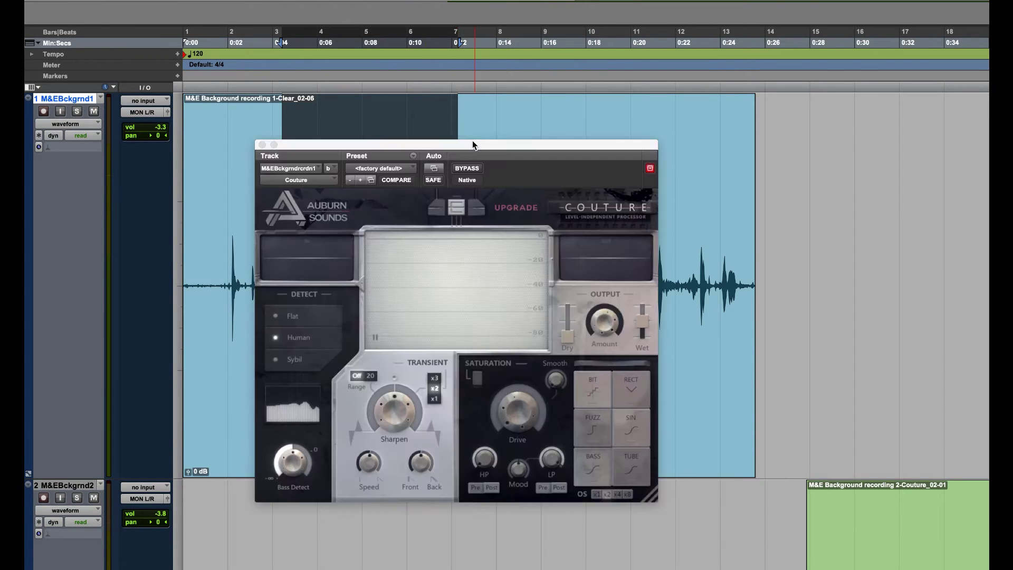
In Couture, raise Sharpen to 2.0 dB and lower the clip gain to -4.6 dB during playback
{"action": "left_click_drag", "start_coordinate": [474, 136], "coordinate": [749, 93]}
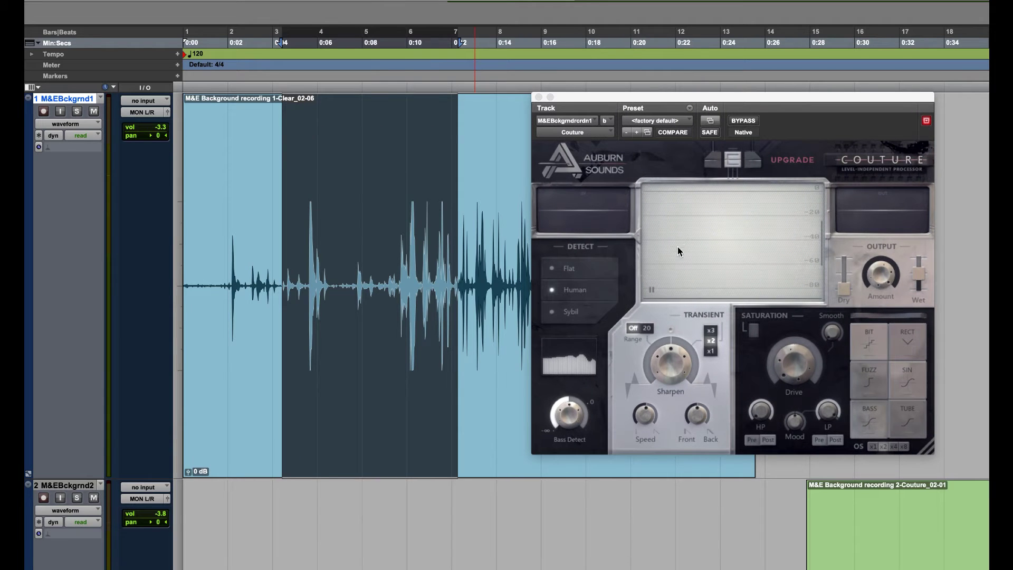
{"action": "key", "text": "space"}
{"action": "left_click_drag", "start_coordinate": [673, 360], "coordinate": [696, 301]}
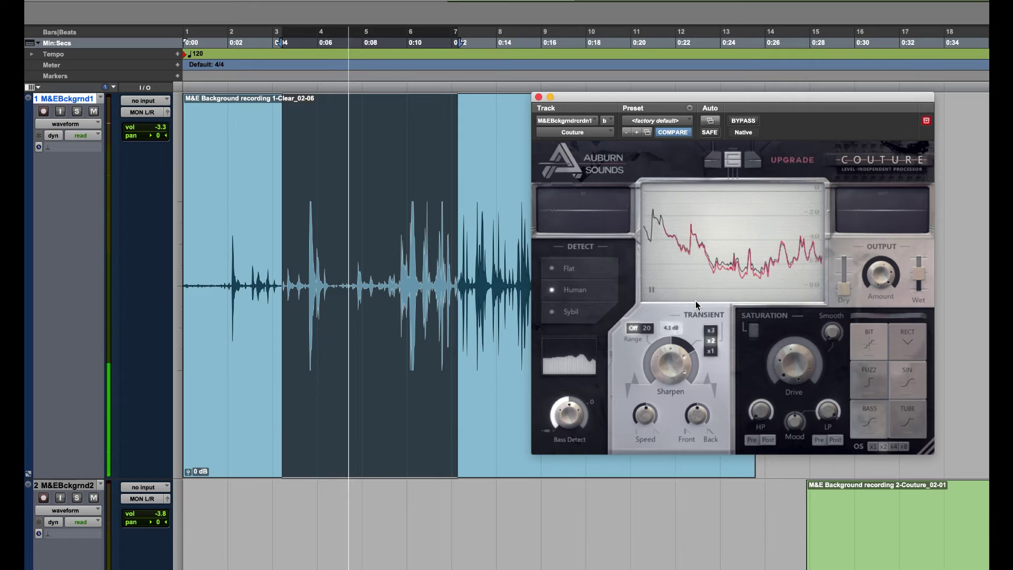
{"action": "left_click_drag", "start_coordinate": [188, 469], "coordinate": [191, 472]}
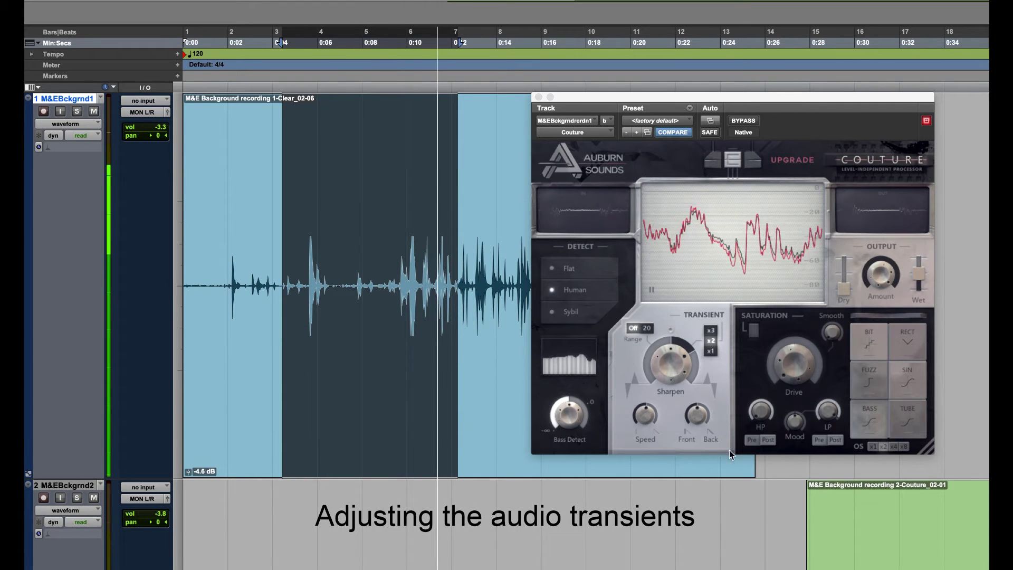
Set Couture's Front to 10.0, Speed to 0.3 ms, Detect to Sybil, x3, and Sharpen 4.9 dB
{"action": "left_click", "coordinate": [660, 366]}
{"action": "left_click_drag", "start_coordinate": [708, 422], "coordinate": [721, 327]}
{"action": "left_click", "coordinate": [642, 416]}
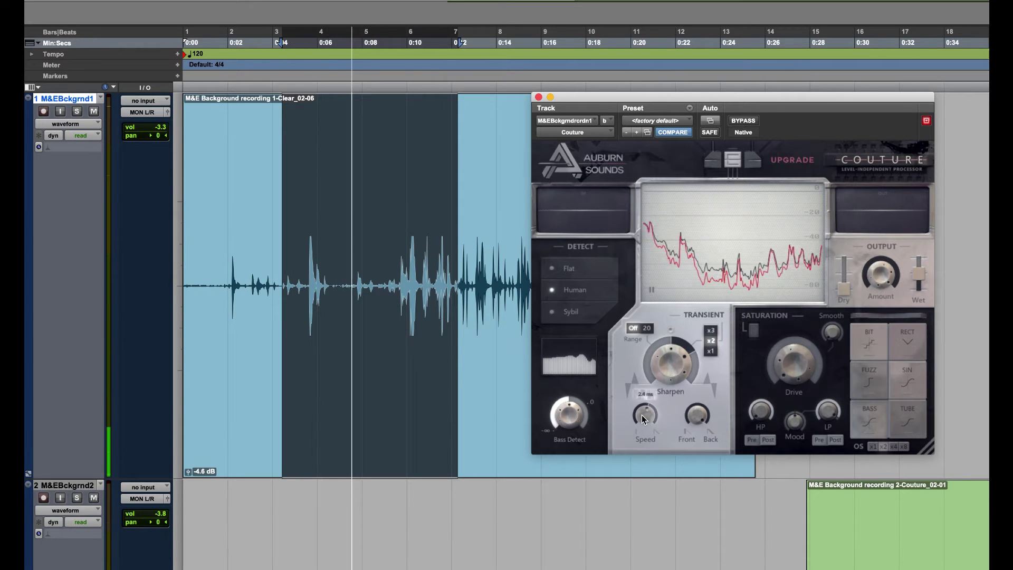
{"action": "left_click_drag", "start_coordinate": [637, 464], "coordinate": [636, 473]}
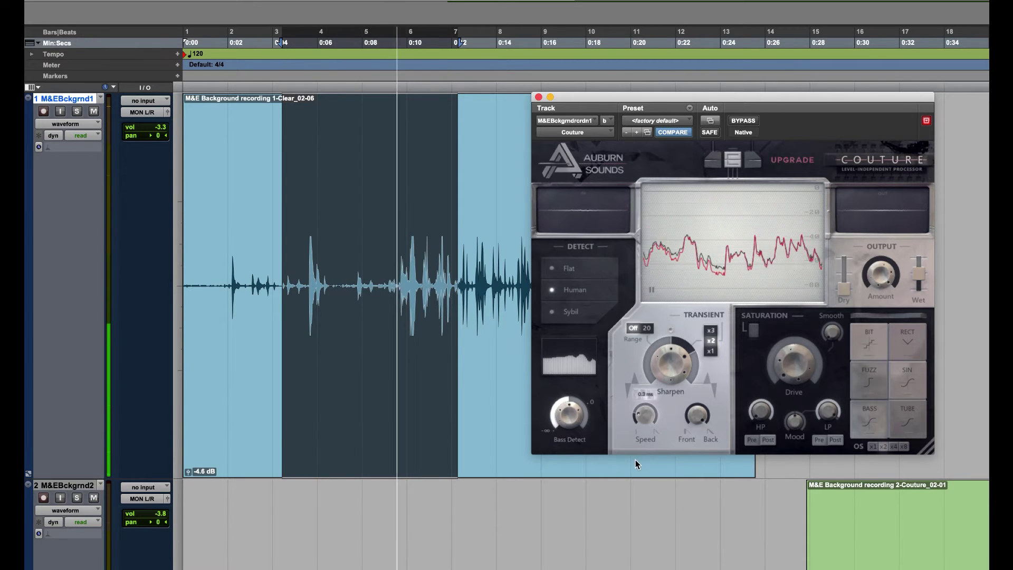
{"action": "left_click", "coordinate": [580, 312]}
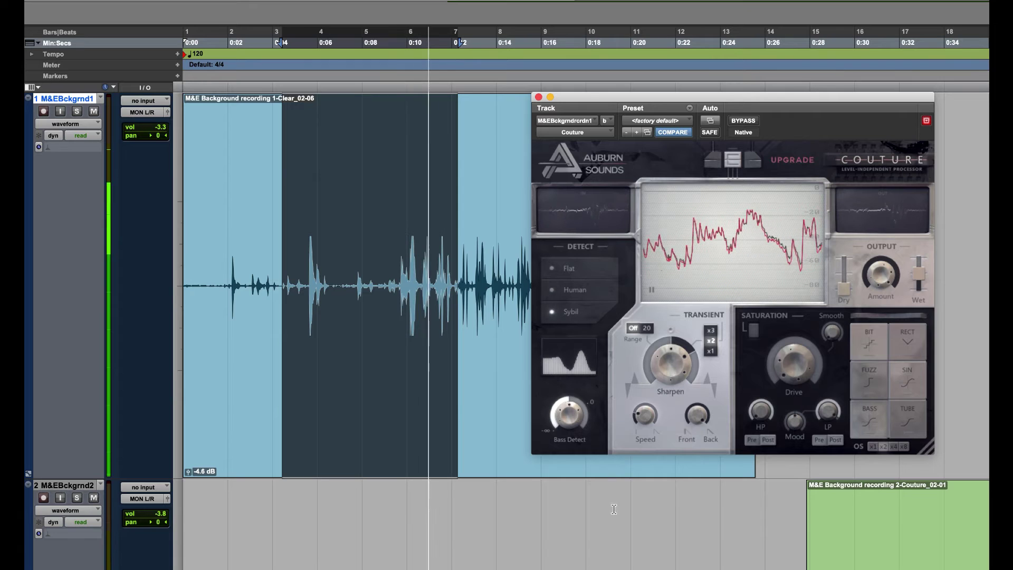
{"action": "left_click", "coordinate": [711, 331]}
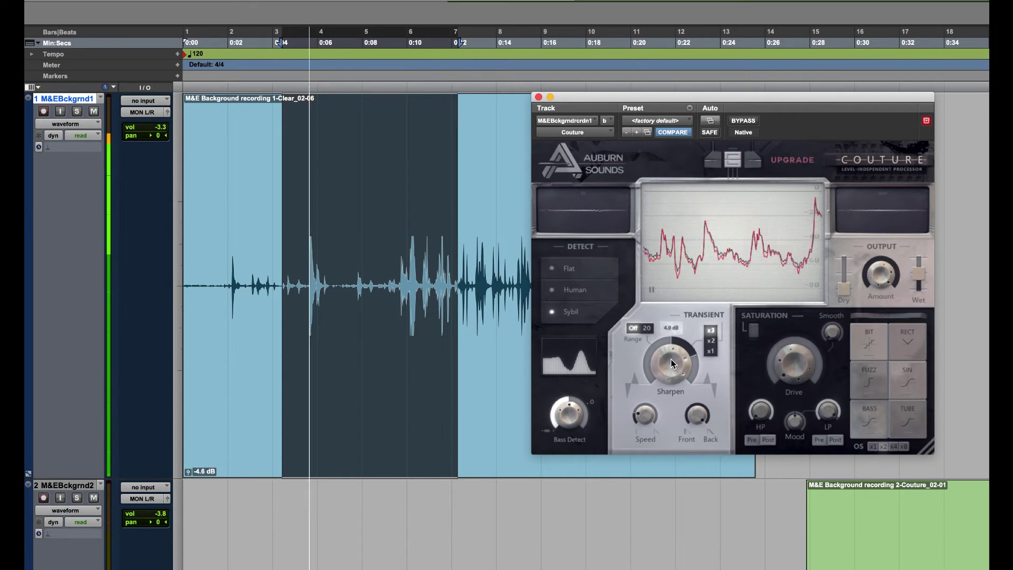
{"action": "left_click_drag", "start_coordinate": [671, 359], "coordinate": [675, 344]}
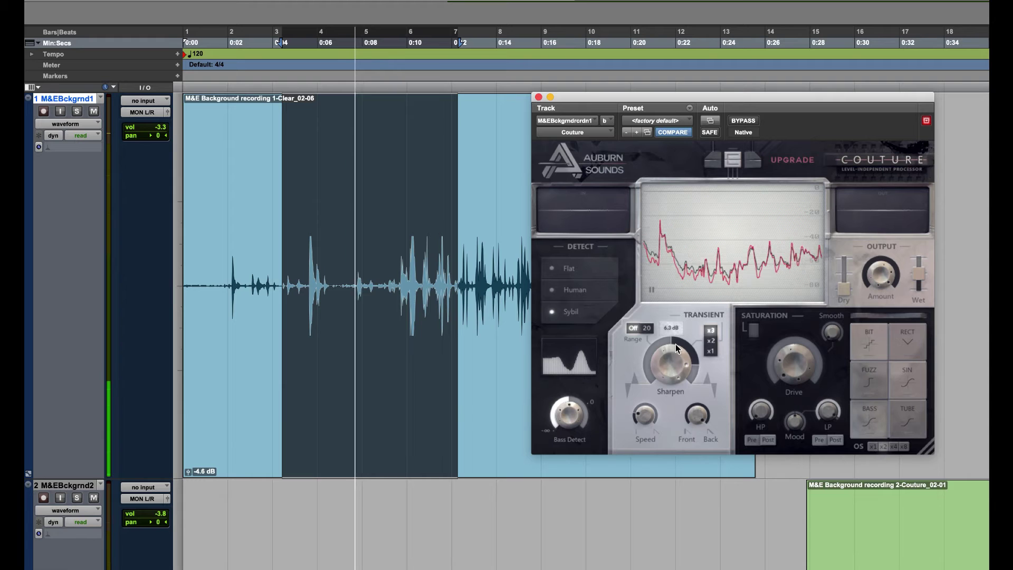
Return to the timeline, check the zoom, and move the Couture window up and right
{"action": "left_click", "coordinate": [41, 32]}
{"action": "key", "text": "super+bracketleft"}
{"action": "key", "text": "super+bracketleft"}
{"action": "key", "text": "super+bracketleft"}
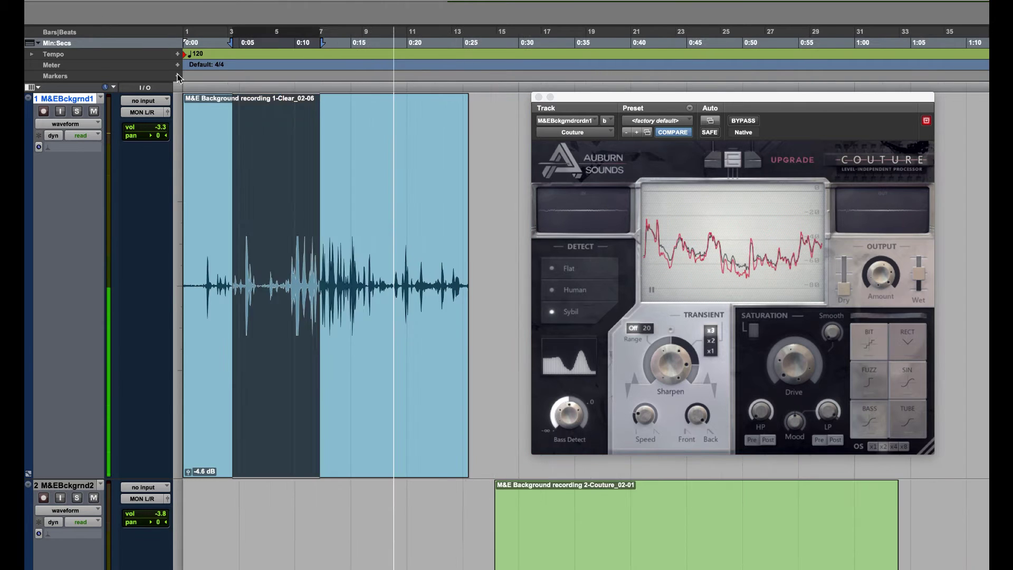
{"action": "key", "text": "super+bracketright"}
{"action": "key", "text": "super+bracketright"}
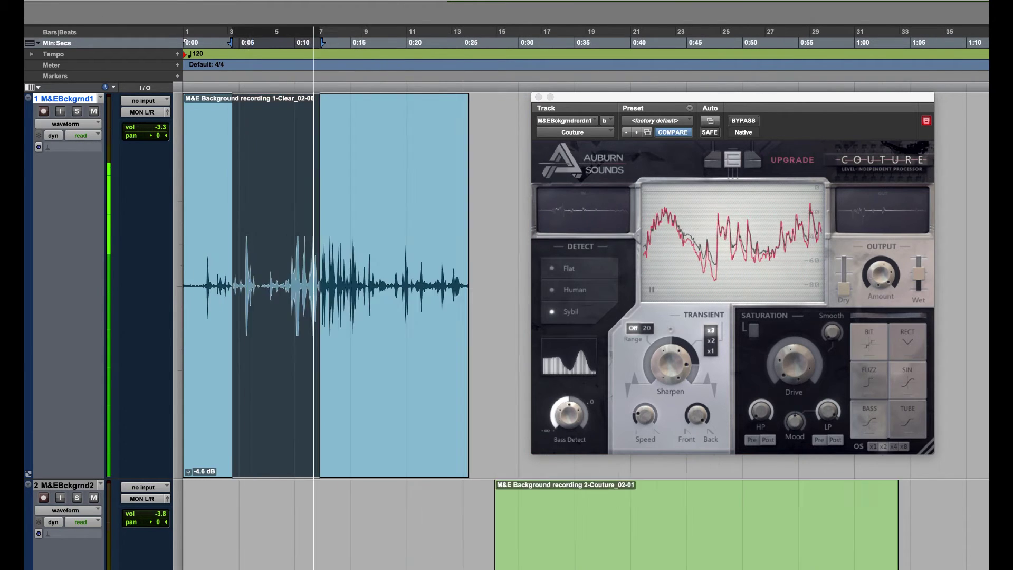
{"action": "left_click_drag", "start_coordinate": [643, 97], "coordinate": [657, 39]}
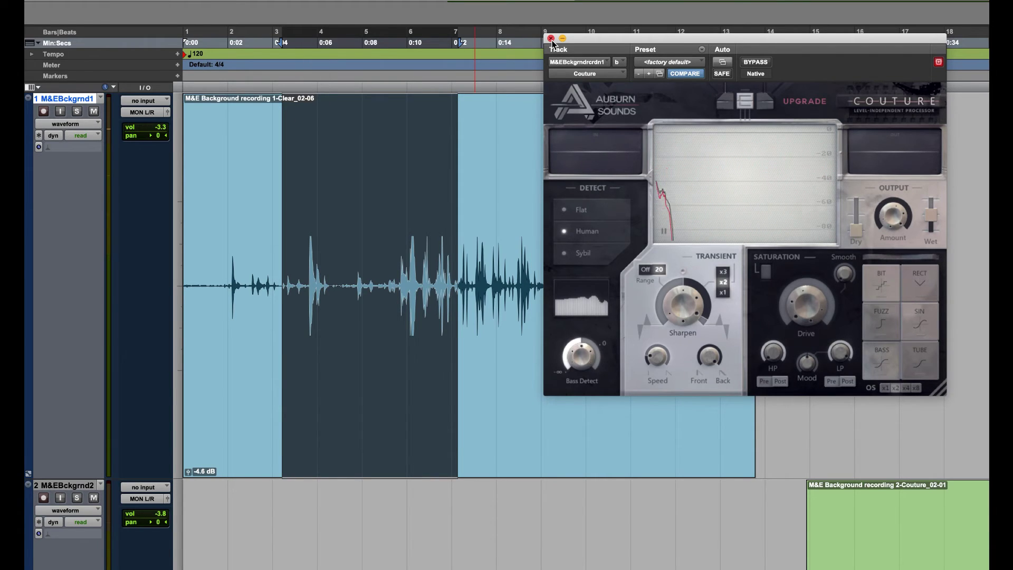
Close Couture and set track 1 to medium height
{"action": "left_click", "coordinate": [551, 39]}
{"action": "left_click", "coordinate": [180, 131]}
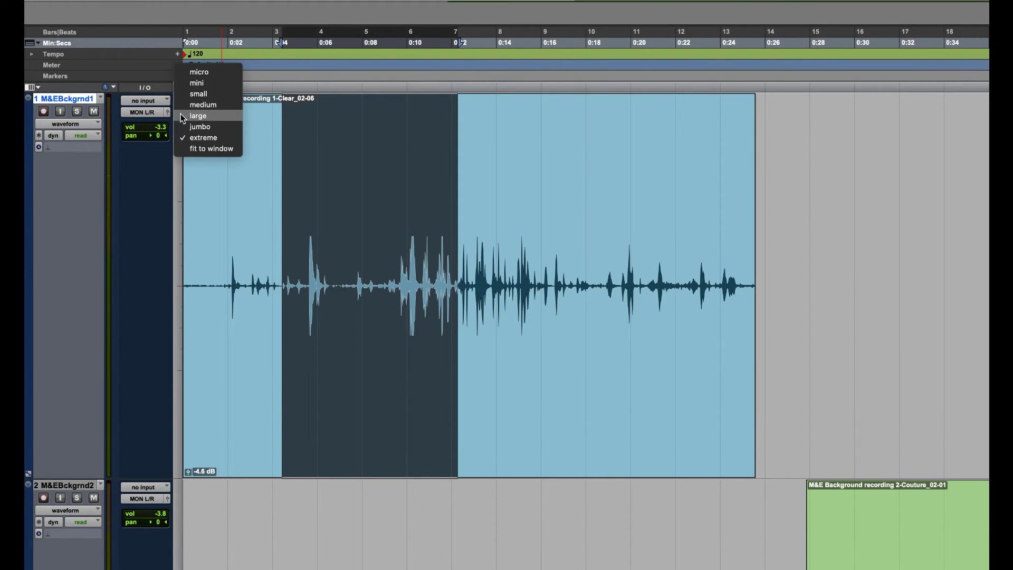
{"action": "left_click", "coordinate": [185, 104]}
Select the second background recording clip on track 2
{"action": "key", "text": "super+bracketleft"}
{"action": "key", "text": "super+bracketleft"}
{"action": "key", "text": "super+bracketleft"}
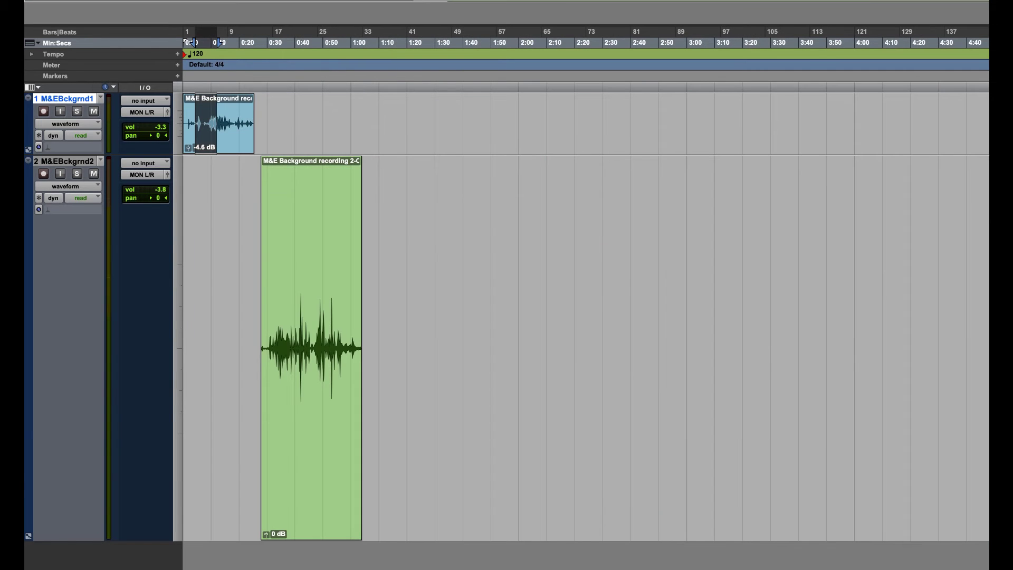
{"action": "left_click", "coordinate": [312, 348]}
{"action": "key", "text": "super+bracketright"}
{"action": "key", "text": "super+bracketright"}
{"action": "key", "text": "super+bracketright"}
{"action": "scroll", "coordinate": [586, 317], "scroll_direction": "right", "scroll_amount": 10}
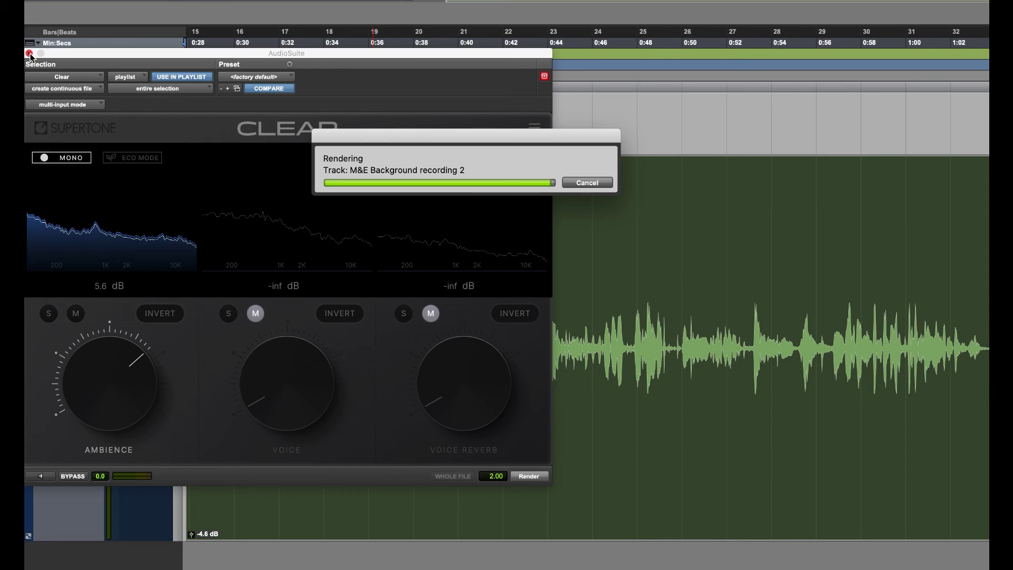
Select the rendered 'M&E Background recording 2-Clear_02-01' clip and set playback to start near 0:34
{"action": "left_click", "coordinate": [30, 55]}
{"action": "left_click", "coordinate": [328, 319]}
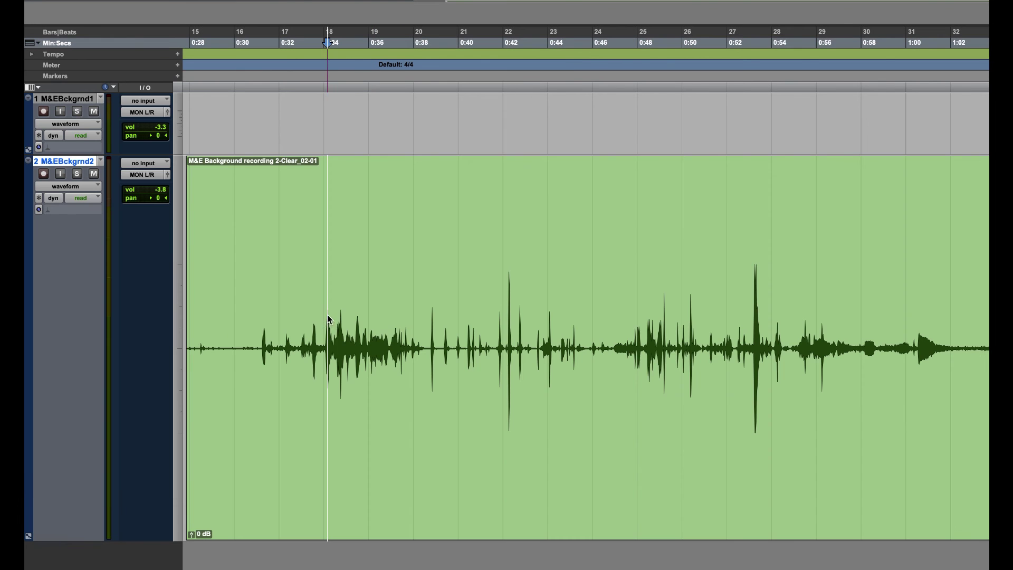